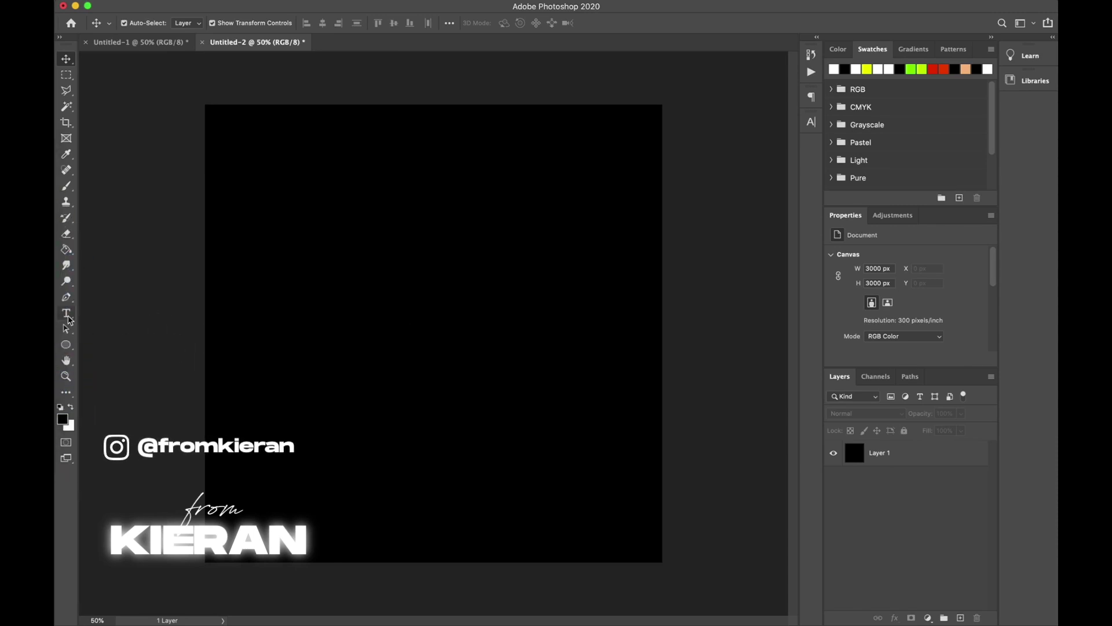
Add a two-line 'Chrome Text' type layer in 175 pt white Colchester Black
{"action": "key", "text": "t"}
{"action": "left_click", "coordinate": [352, 303]}
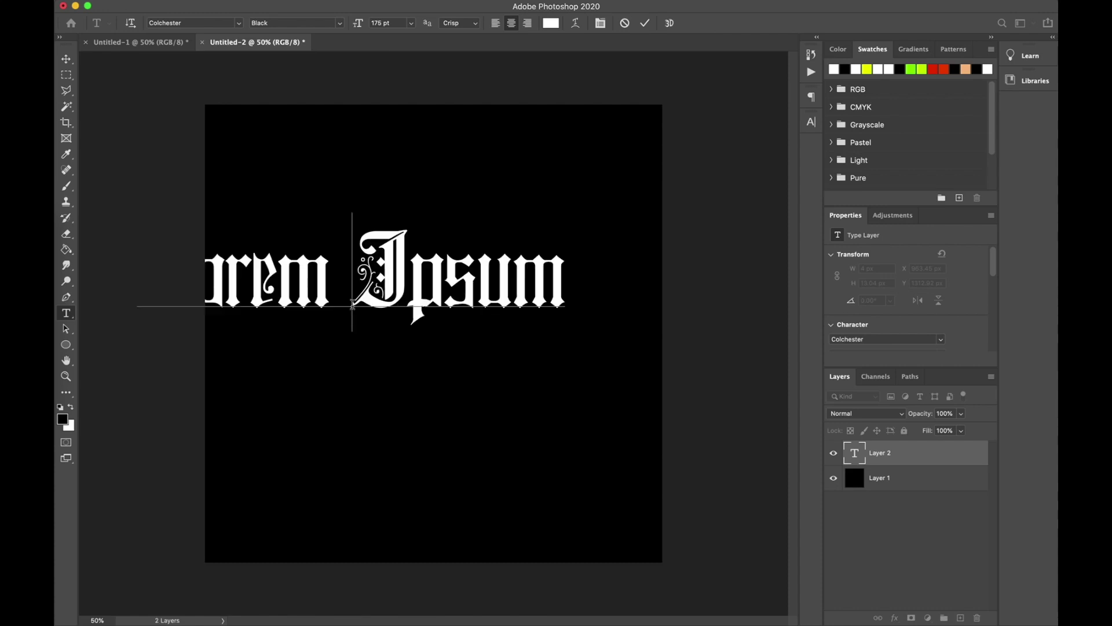
{"action": "key", "text": "BackSpace"}
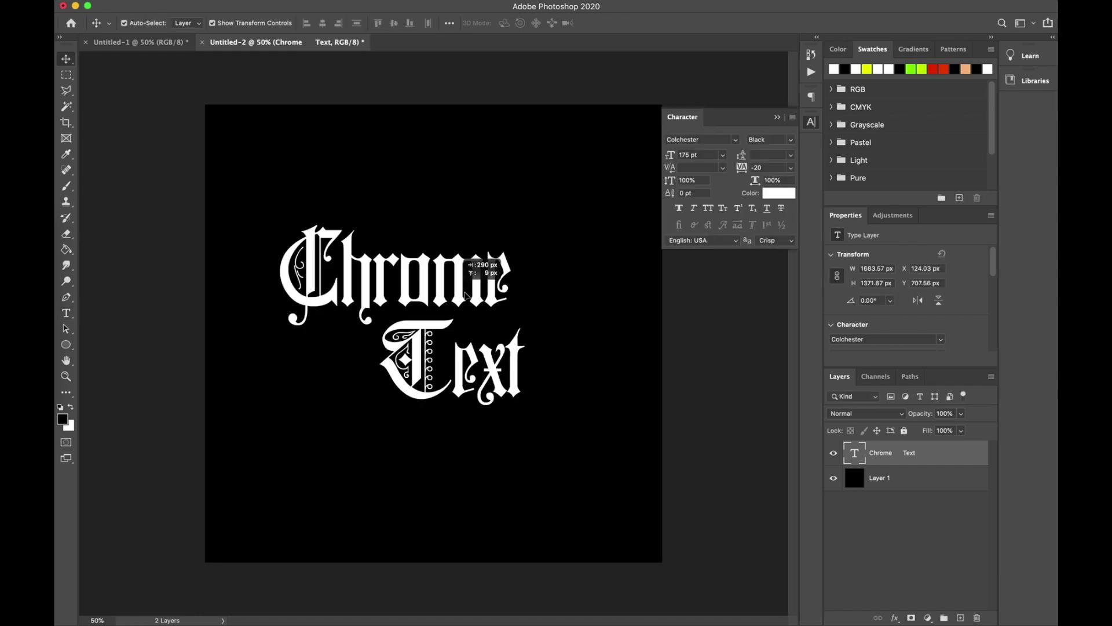
Move the Chrome Text to the canvas centre and bring up its Layer Style settings
{"action": "left_click_drag", "start_coordinate": [440, 296], "coordinate": [469, 302]}
{"action": "left_click", "coordinate": [739, 330]}
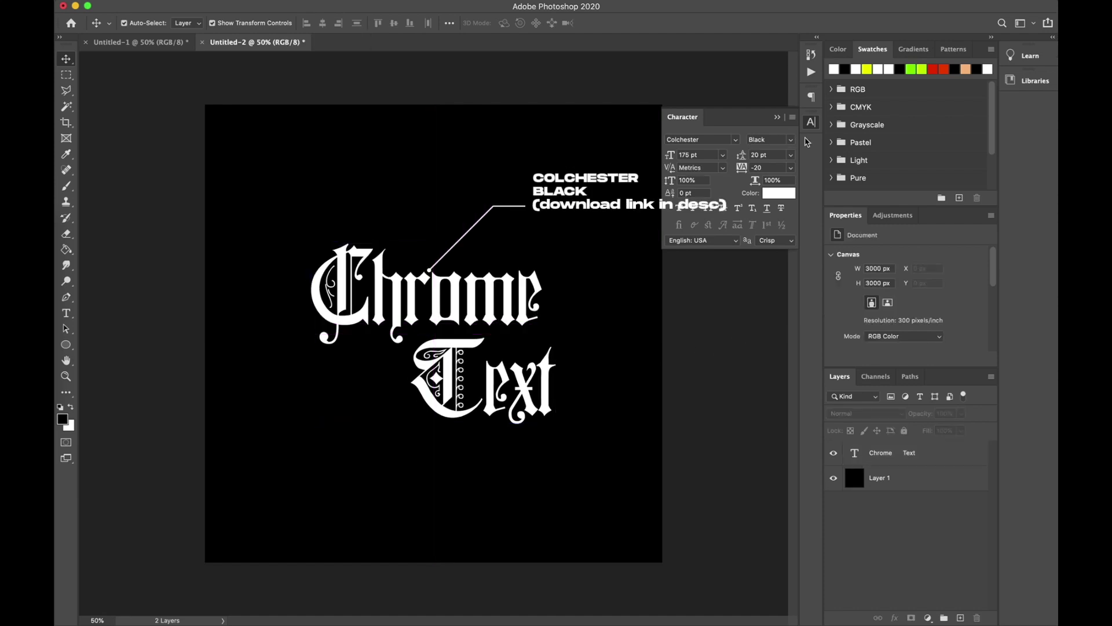
{"action": "left_click", "coordinate": [811, 122]}
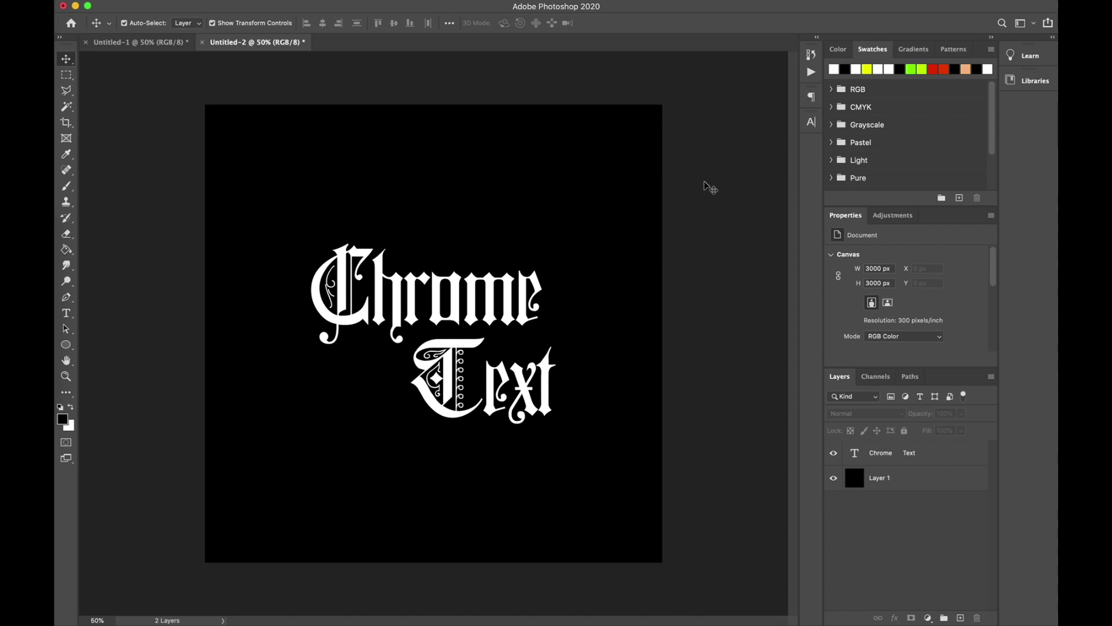
{"action": "left_click", "coordinate": [953, 458]}
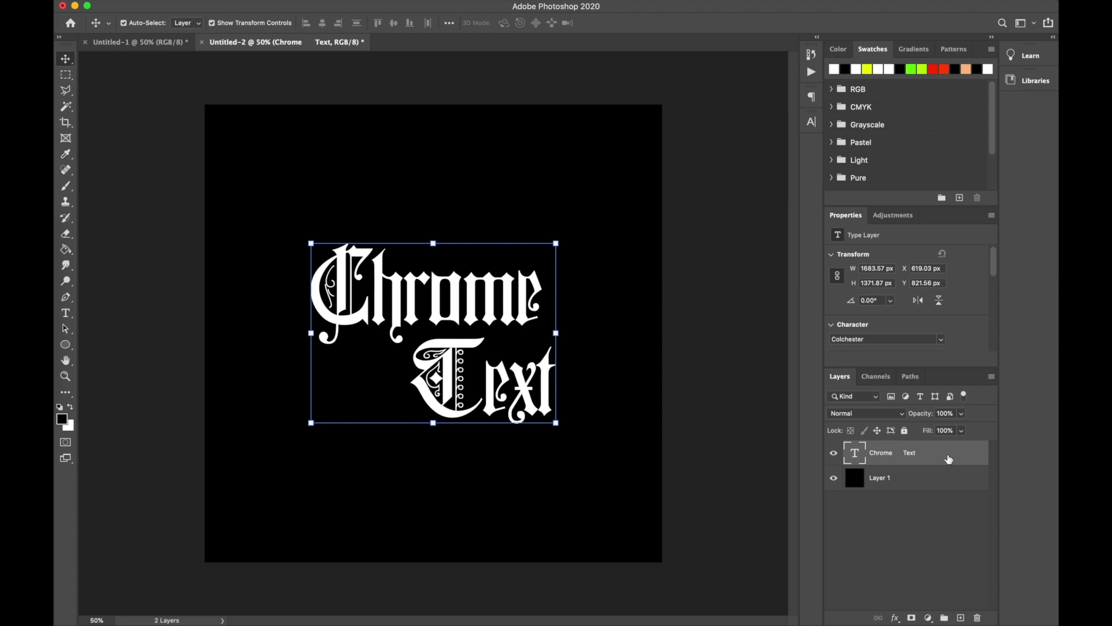
{"action": "double_click", "coordinate": [949, 459]}
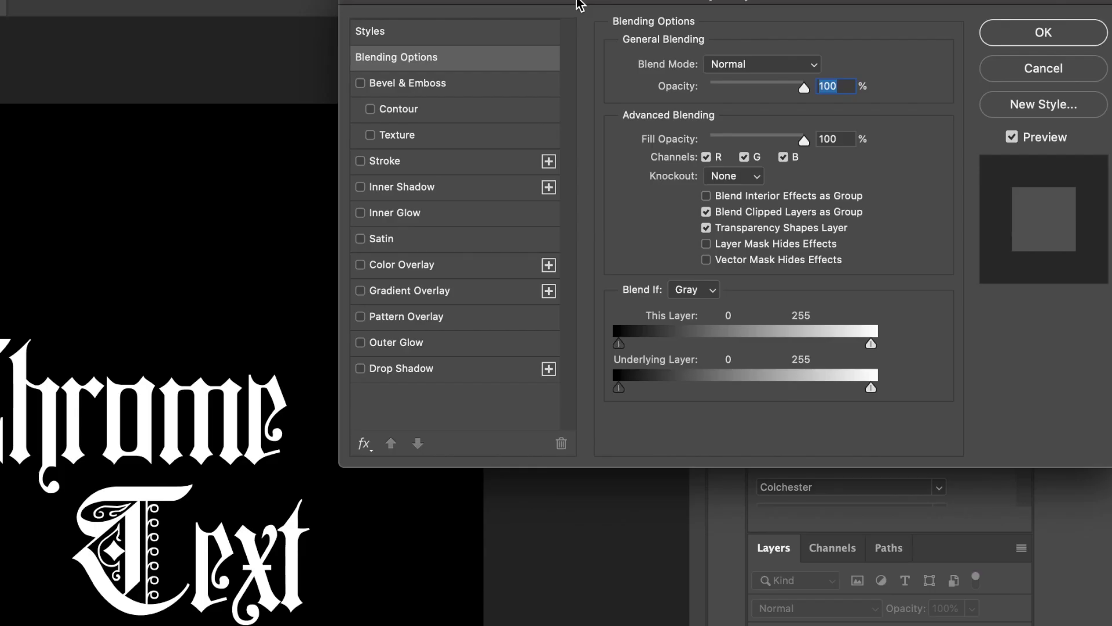
Enable Bevel & Emboss as a Chisel Hard Inner Bevel at 1000% depth, reviewing gloss contours
{"action": "left_click", "coordinate": [360, 84]}
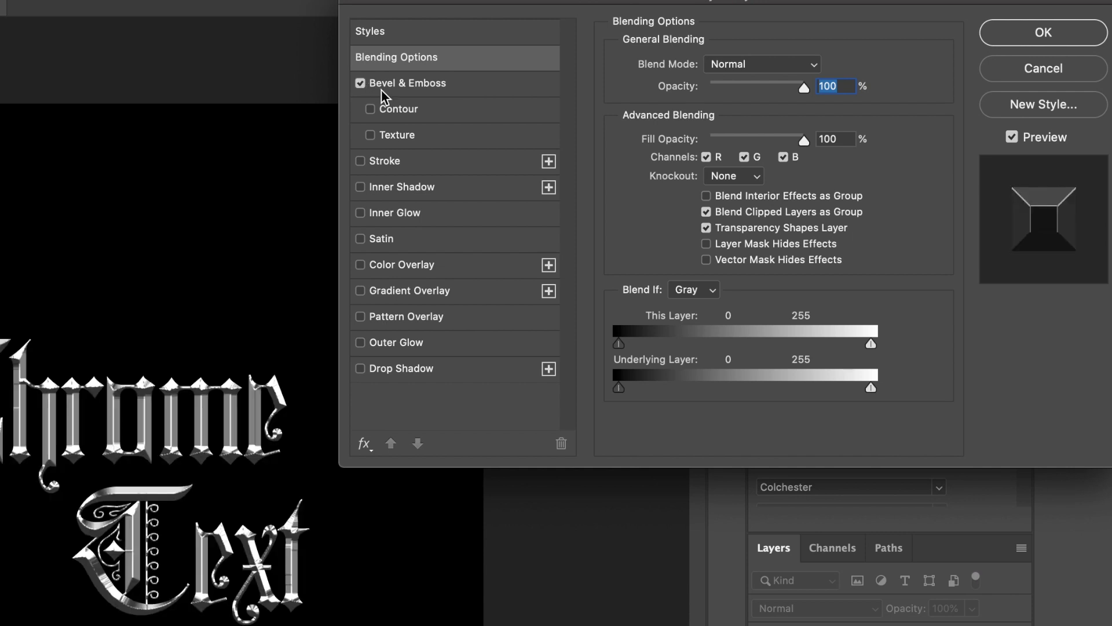
{"action": "left_click", "coordinate": [480, 88]}
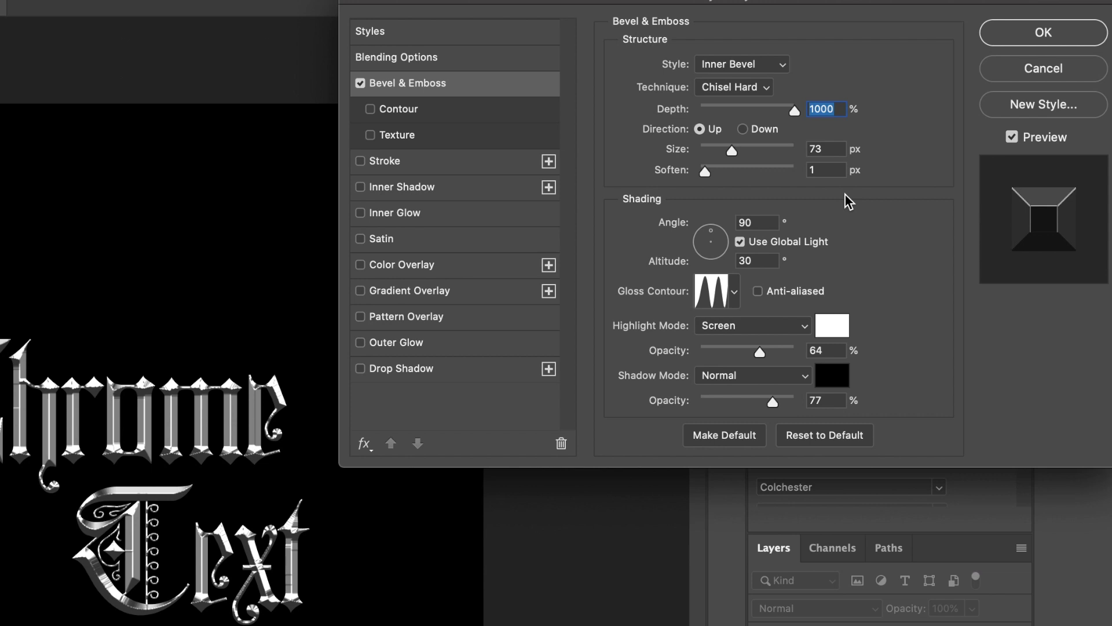
{"action": "left_click", "coordinate": [735, 294]}
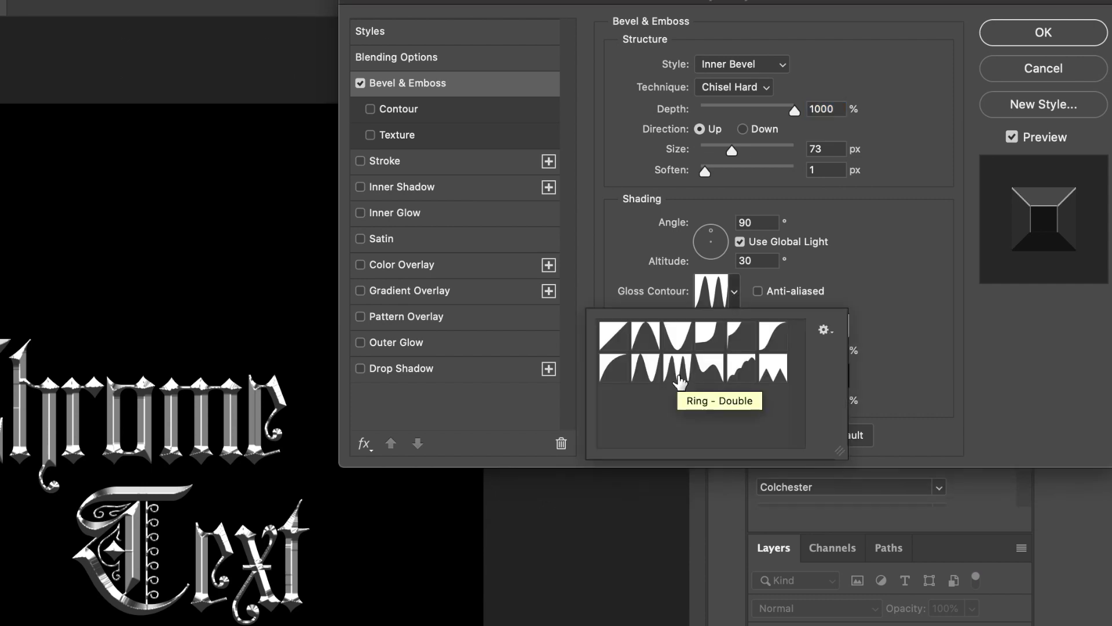
{"action": "left_click", "coordinate": [889, 348]}
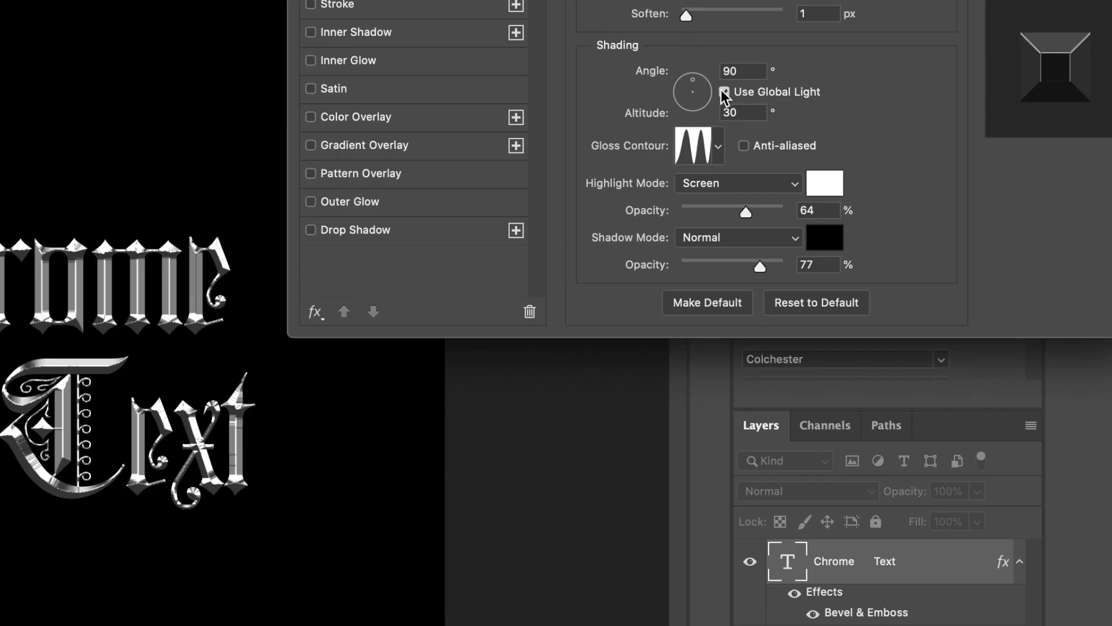
Set the bevel lighting to a 107° angle and 48° altitude
{"action": "mouse_move", "coordinate": [693, 80]}
{"action": "left_mouse_down"}
{"action": "mouse_move", "coordinate": [678, 89]}
{"action": "mouse_move", "coordinate": [695, 107]}
{"action": "mouse_move", "coordinate": [705, 89]}
{"action": "mouse_move", "coordinate": [689, 82]}
{"action": "left_mouse_up"}
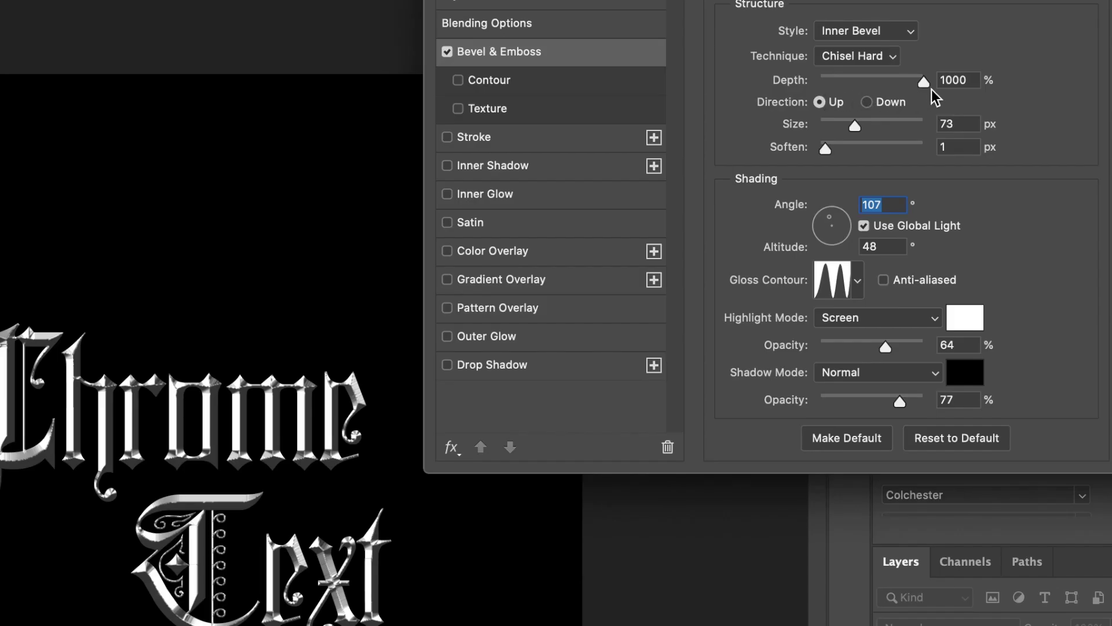
Keep bevel depth at 1000%, set size to 43 px and soften to 0 px, then apply
{"action": "left_click_drag", "start_coordinate": [923, 81], "coordinate": [890, 83]}
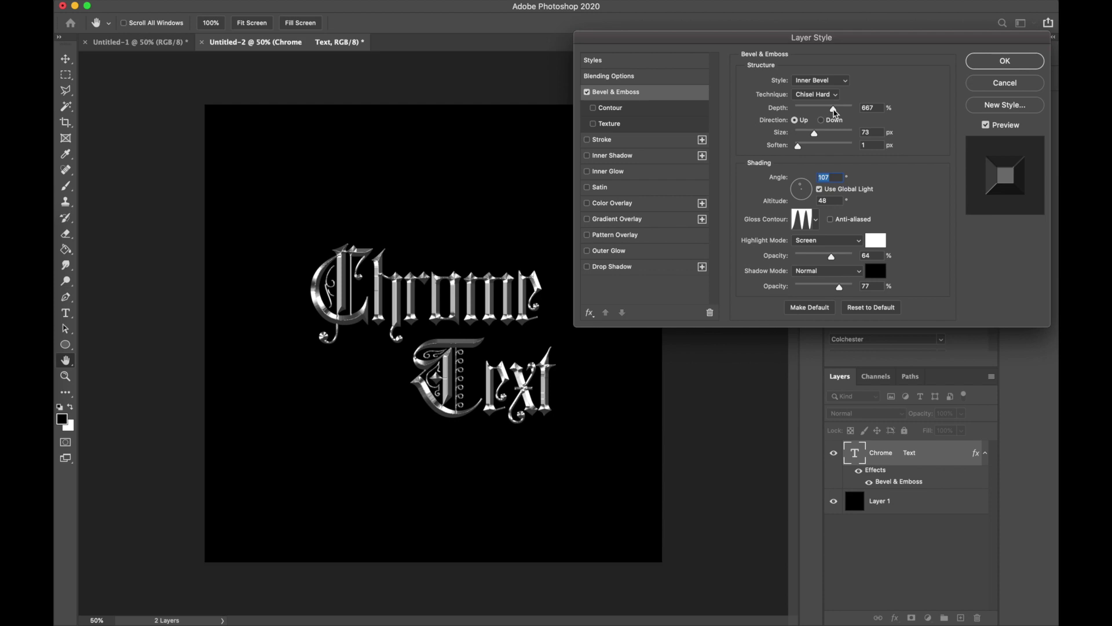
{"action": "mouse_move", "coordinate": [834, 111]}
{"action": "left_mouse_down"}
{"action": "mouse_move", "coordinate": [810, 112]}
{"action": "mouse_move", "coordinate": [837, 113]}
{"action": "mouse_move", "coordinate": [825, 113]}
{"action": "left_mouse_up"}
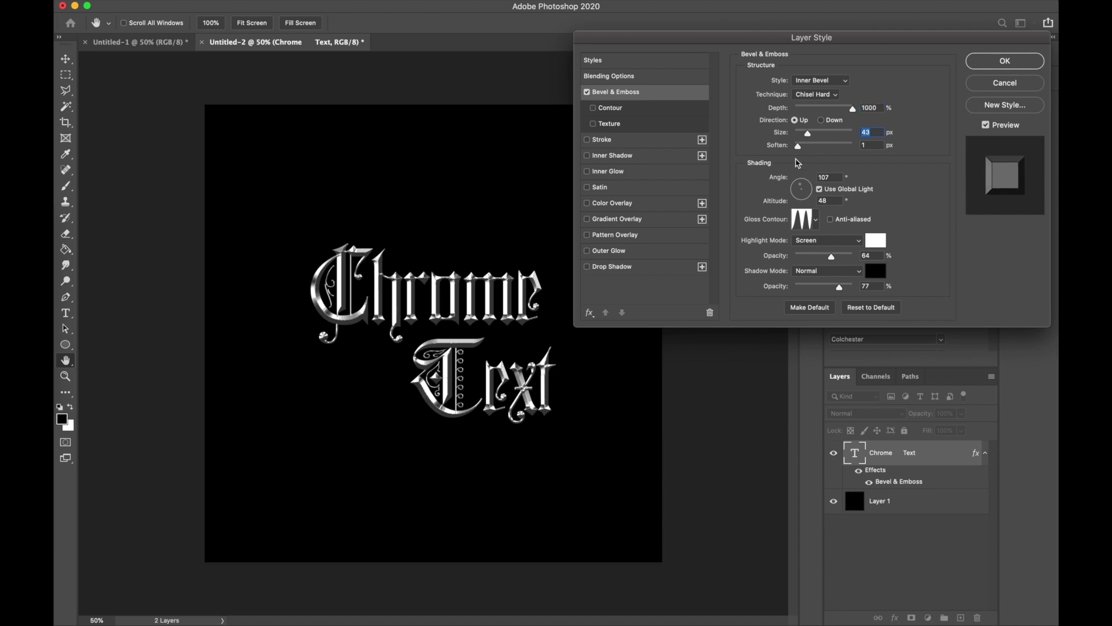
{"action": "left_click_drag", "start_coordinate": [798, 147], "coordinate": [789, 150]}
{"action": "left_click", "coordinate": [1004, 61]}
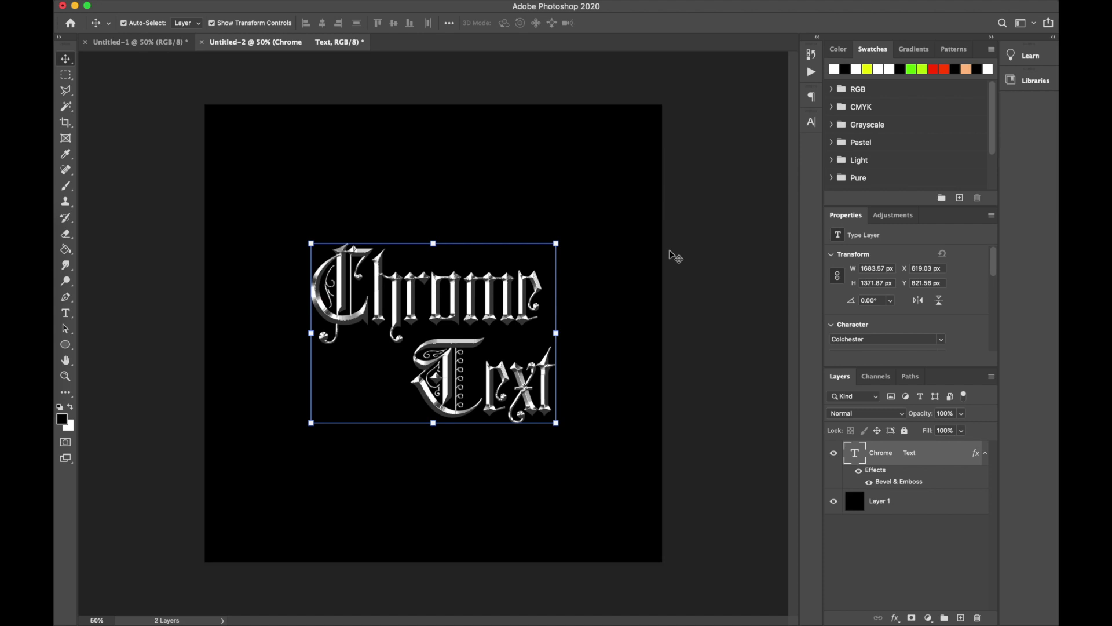
Add a new Layer 2 clipped to the Chrome Text layer
{"action": "left_click", "coordinate": [702, 276]}
{"action": "left_click", "coordinate": [894, 457]}
{"action": "left_click", "coordinate": [960, 617]}
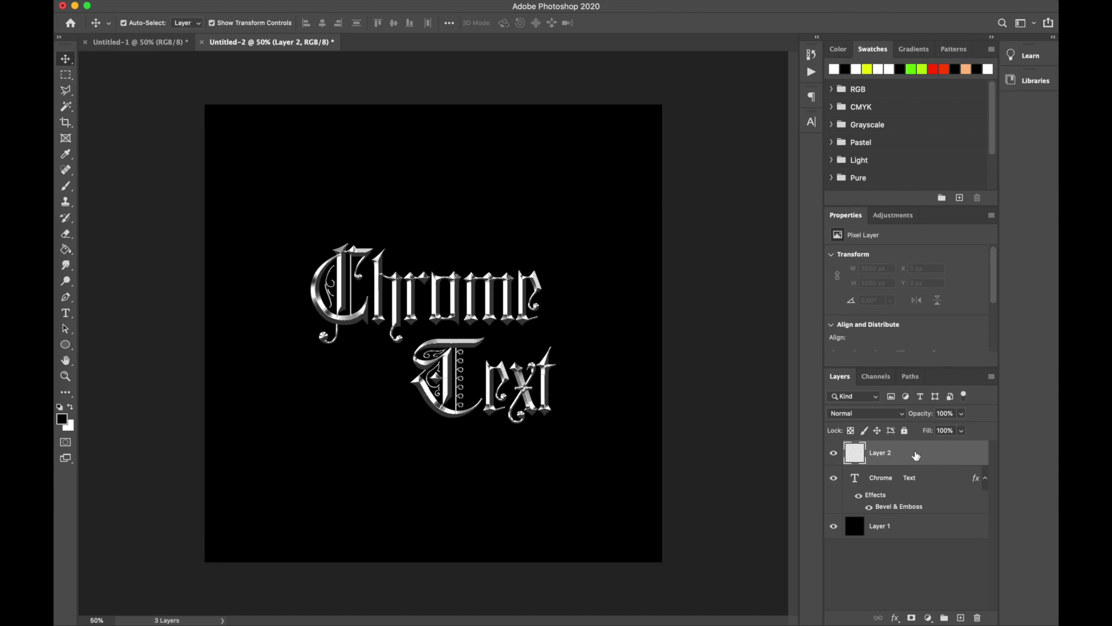
{"action": "right_click", "coordinate": [920, 454]}
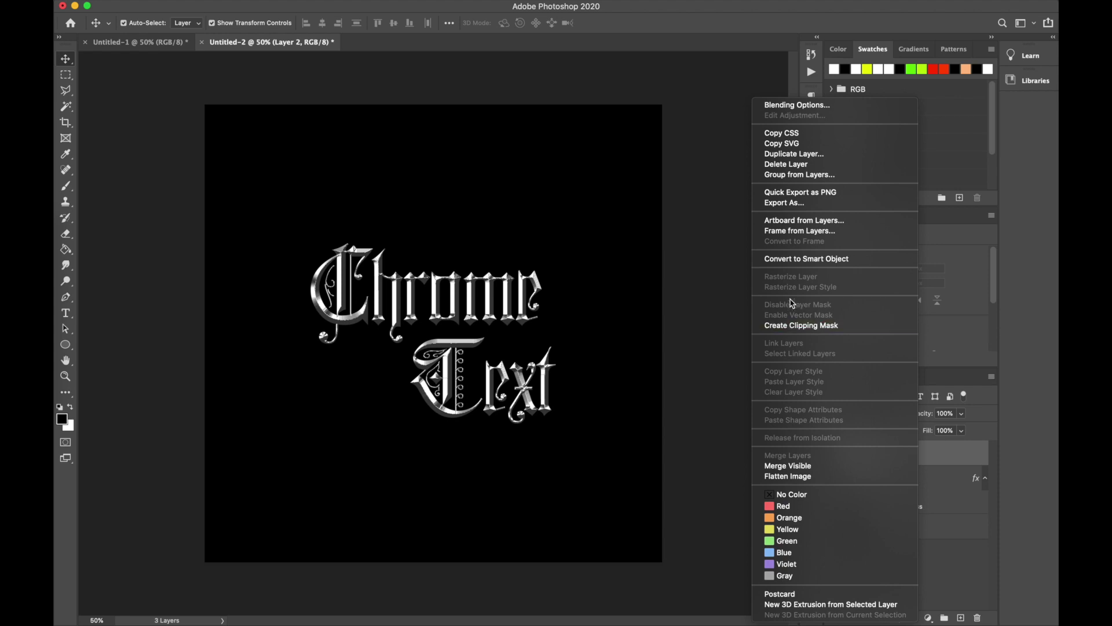
{"action": "left_click", "coordinate": [787, 323]}
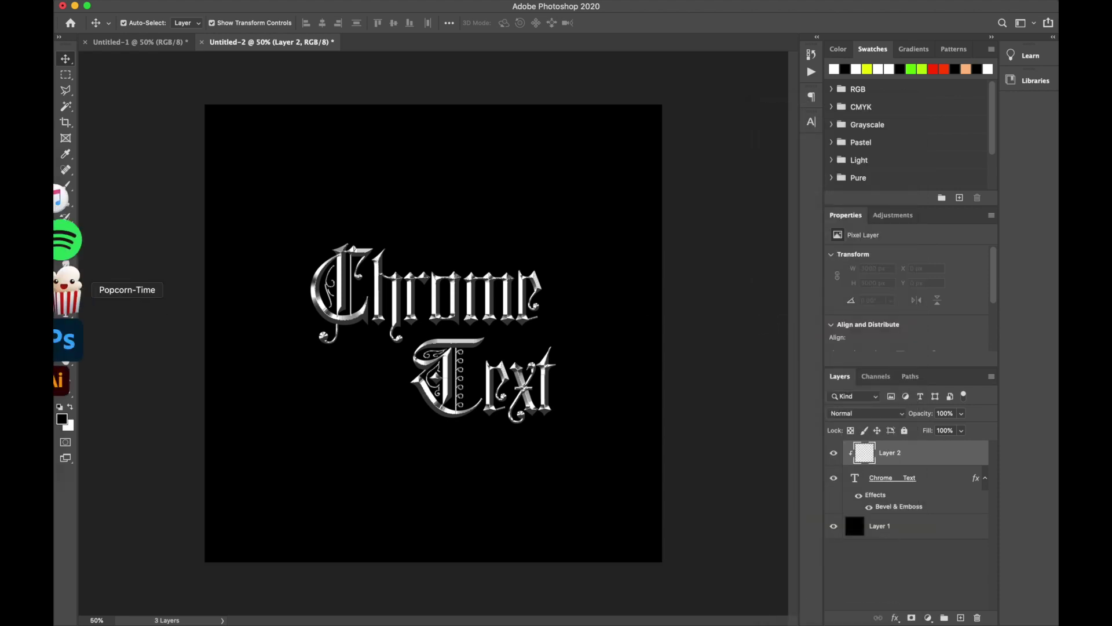
Choose the 2600 px Kaos 2.10 splatter brush from the brush presets
{"action": "left_click", "coordinate": [67, 187]}
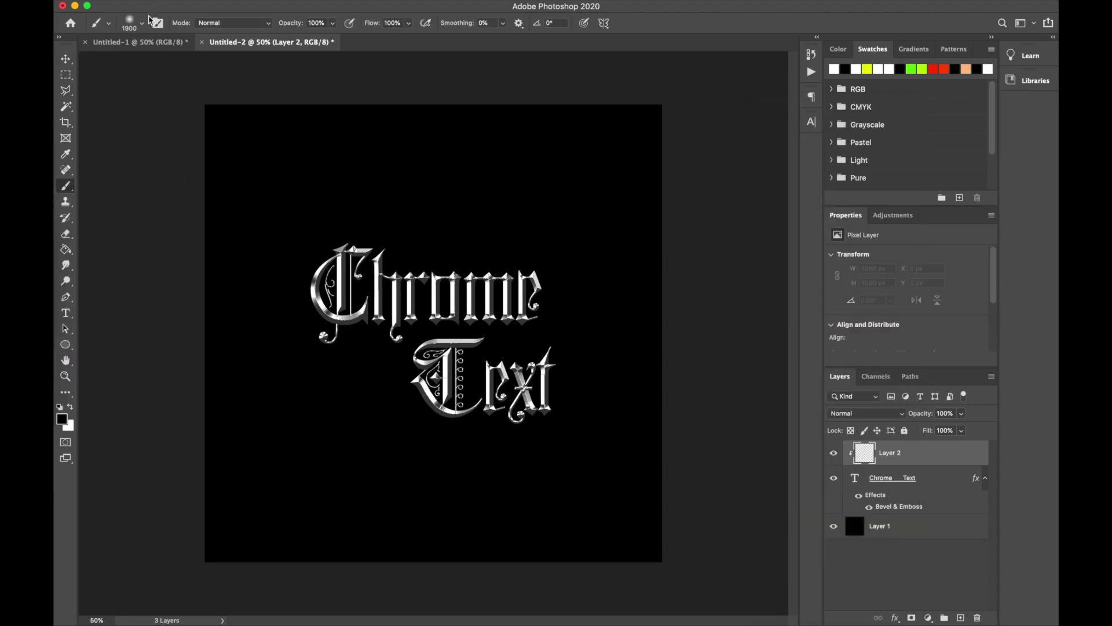
{"action": "left_click", "coordinate": [141, 23]}
{"action": "scroll", "coordinate": [139, 168], "scroll_direction": "down", "scroll_amount": 5}
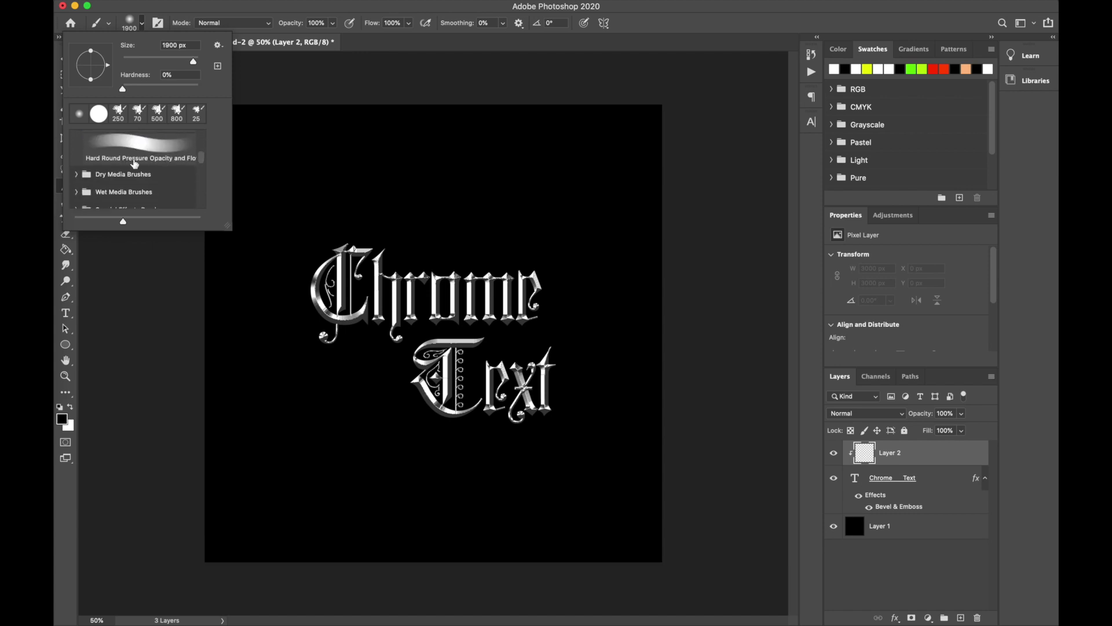
{"action": "left_click", "coordinate": [113, 174]}
{"action": "scroll", "coordinate": [112, 179], "scroll_direction": "down", "scroll_amount": 10}
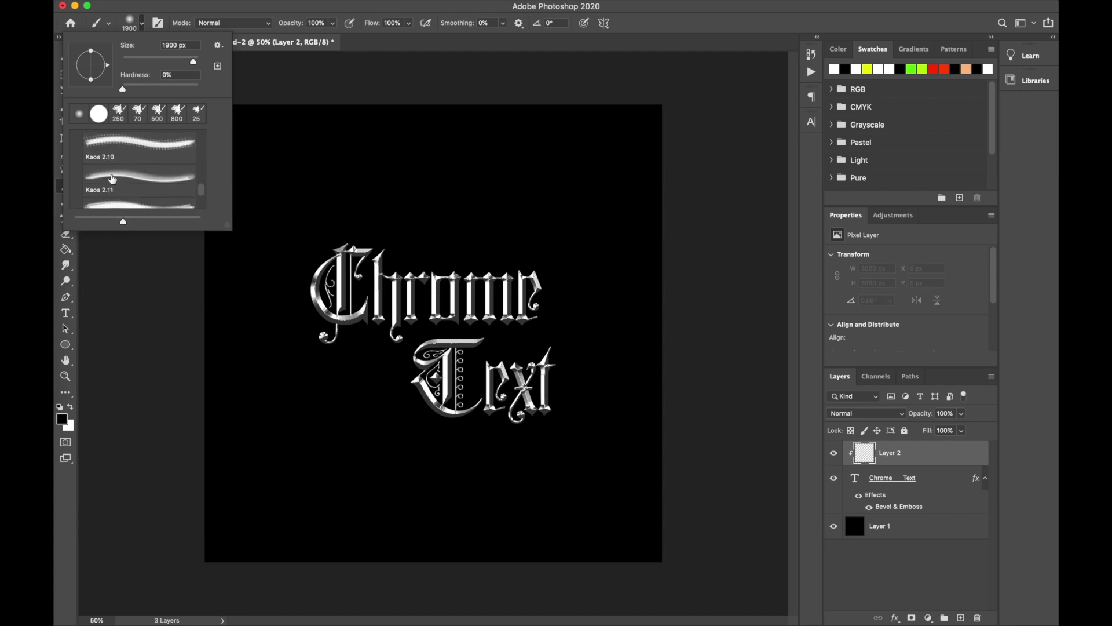
{"action": "left_click", "coordinate": [132, 177]}
{"action": "left_click", "coordinate": [140, 160]}
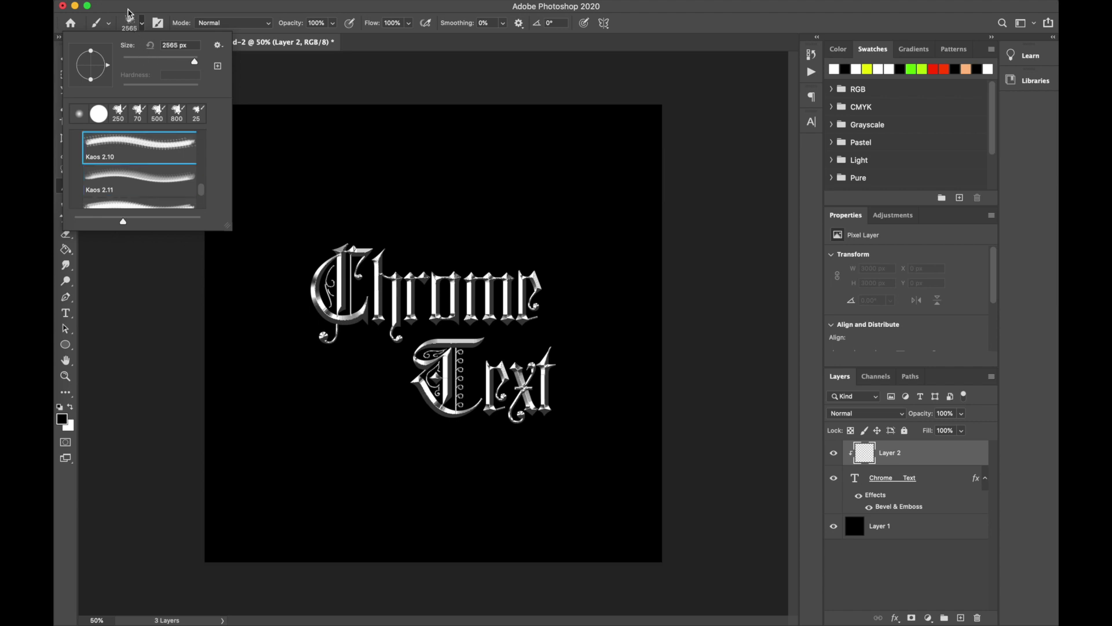
{"action": "left_click", "coordinate": [128, 13]}
Stamp red 1800 px Kaos splatters over the 'Chrome' and 'Text' letters
{"action": "key", "text": "bracketleft"}
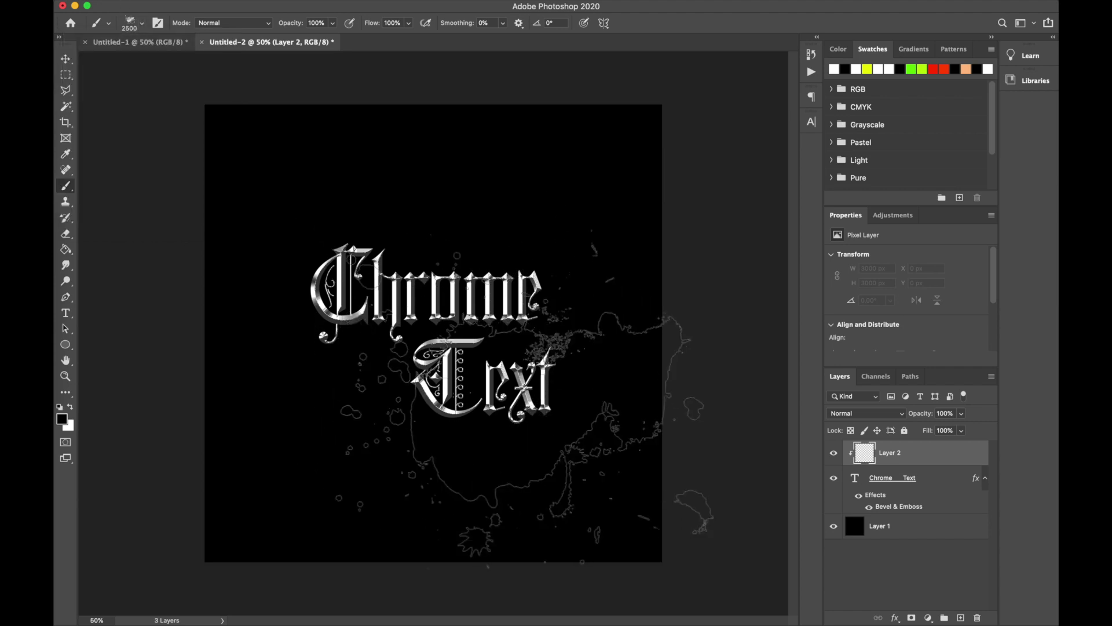
{"action": "key", "text": "bracketleft"}
{"action": "key", "text": "bracketleft"}
{"action": "key", "text": "bracketleft"}
{"action": "key", "text": "bracketleft"}
{"action": "key", "text": "bracketleft"}
{"action": "key", "text": "bracketleft"}
{"action": "key", "text": "bracketleft"}
{"action": "left_click", "coordinate": [934, 69]}
{"action": "left_click", "coordinate": [602, 463]}
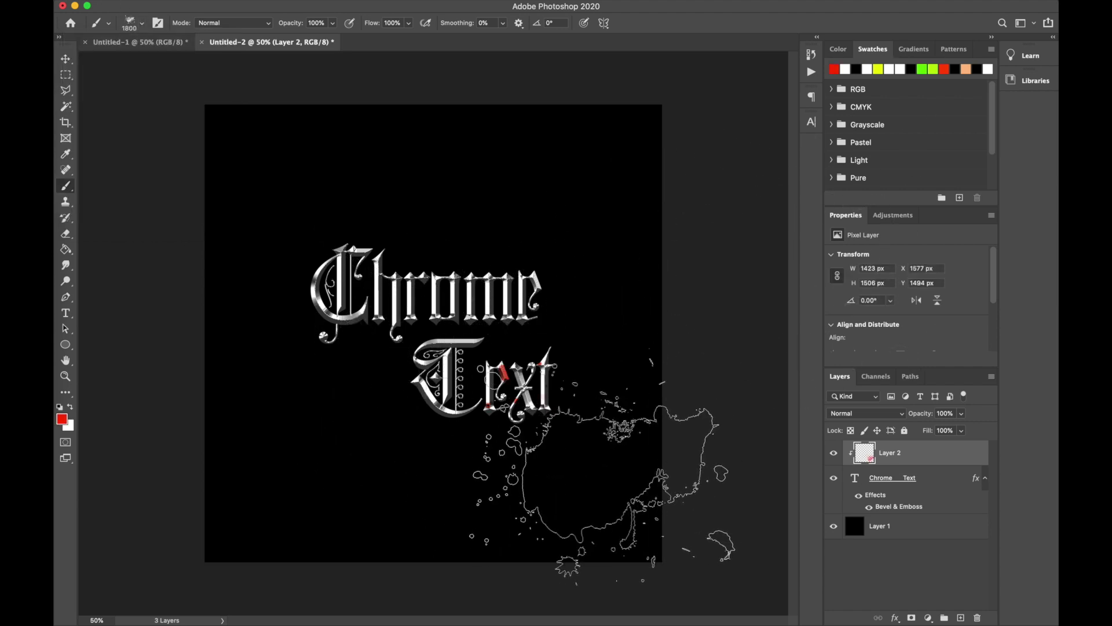
{"action": "left_click", "coordinate": [552, 472]}
{"action": "left_click", "coordinate": [599, 359]}
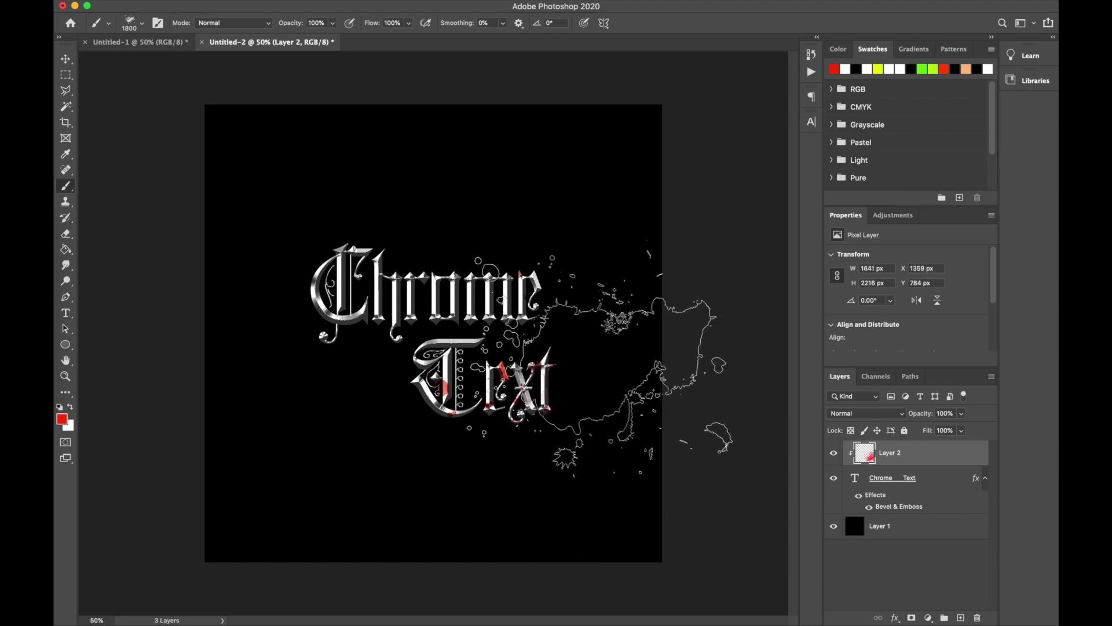
{"action": "left_click", "coordinate": [602, 301]}
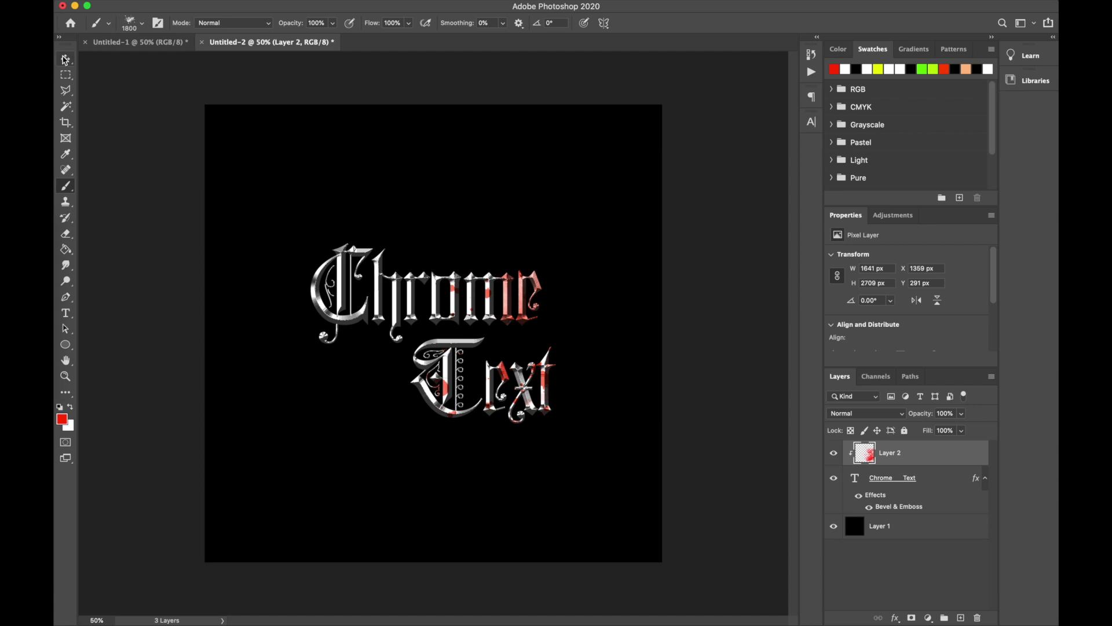
{"action": "left_click", "coordinate": [65, 59]}
{"action": "left_click", "coordinate": [274, 142]}
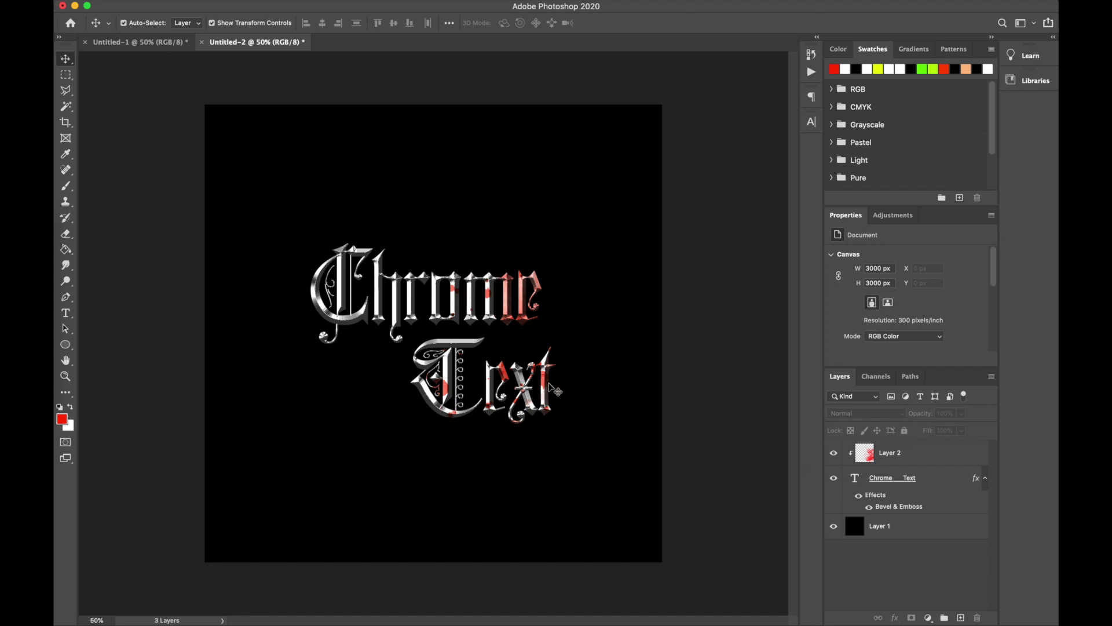
Delete Layer 2 containing the red splatters
{"action": "key", "text": "Delete"}
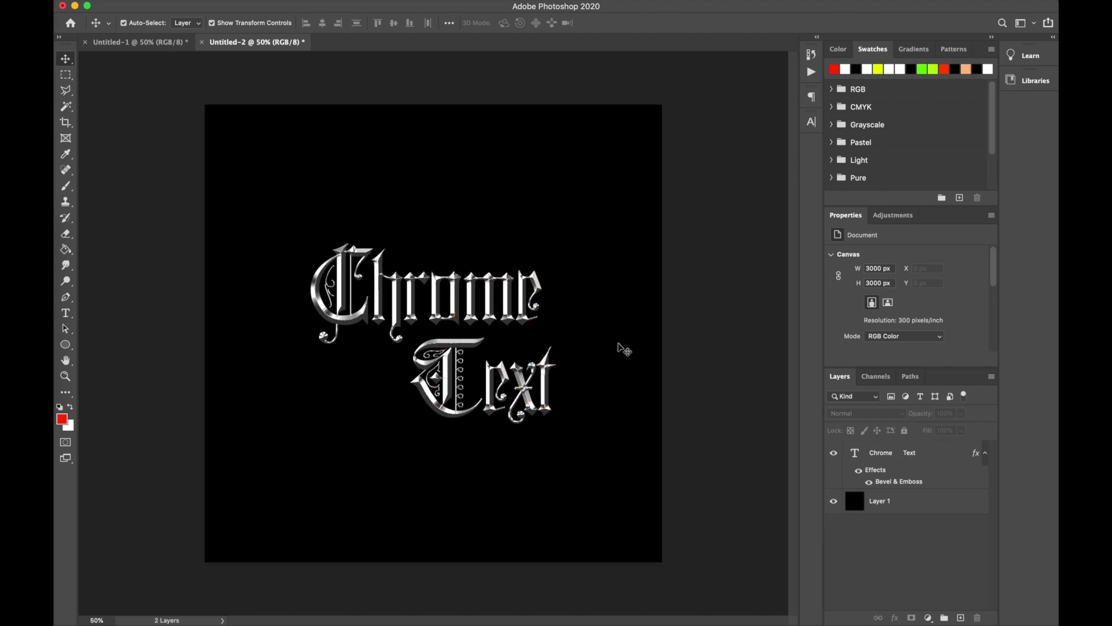